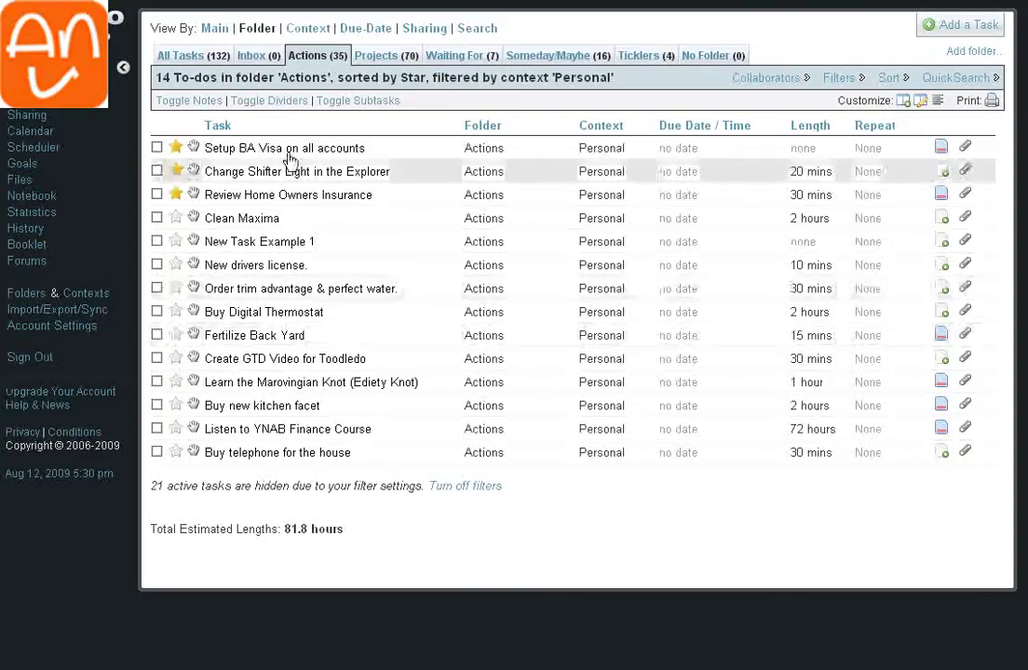
Step: Browse the recently completed and due-today overviews, then return to the Actions folder list
{"action": "left_click", "coordinate": [214, 28]}
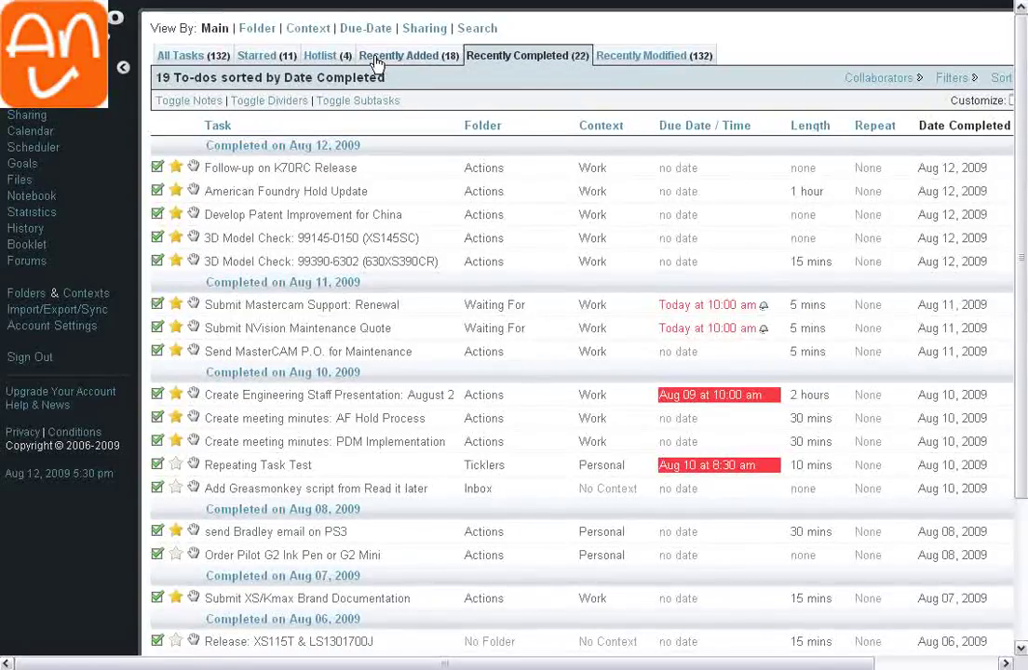
{"action": "left_click", "coordinate": [364, 29]}
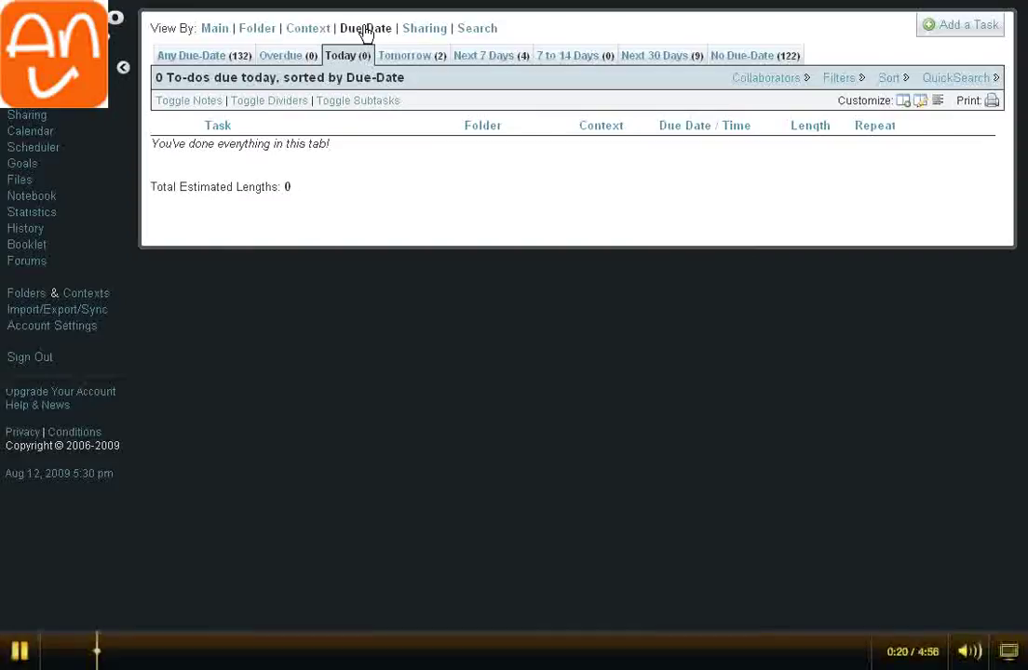
{"action": "left_click", "coordinate": [257, 29]}
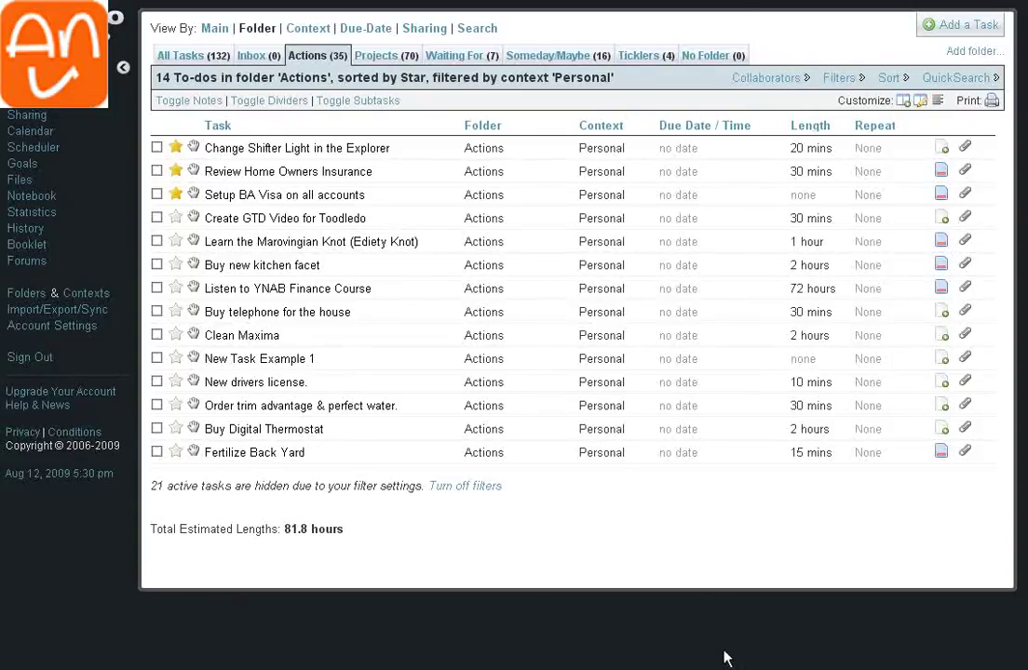
{"action": "mouse_move", "coordinate": [697, 666]}
Step: Switch to Context view on the Personal tab and scroll through its 25 folder-grouped to-dos
{"action": "left_click", "coordinate": [316, 30]}
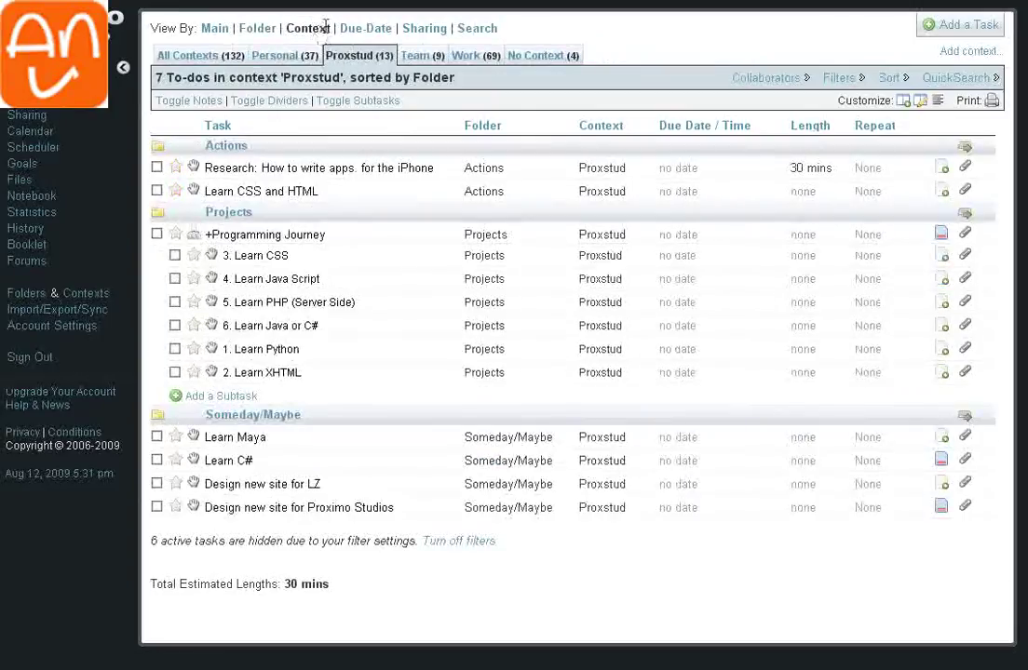
{"action": "left_click", "coordinate": [268, 30]}
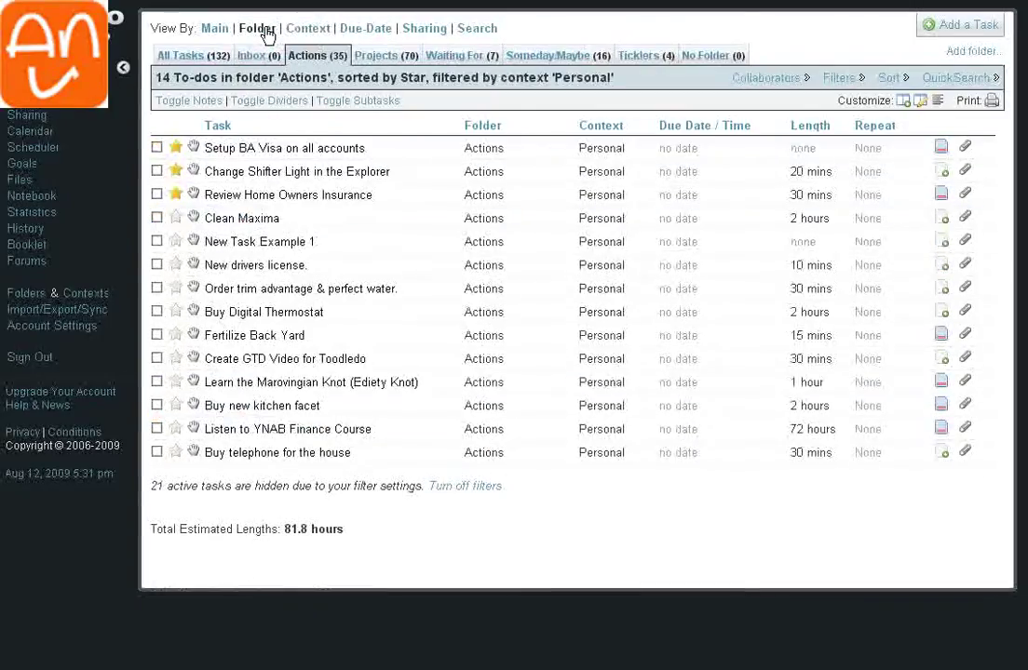
{"action": "double_click", "coordinate": [581, 78]}
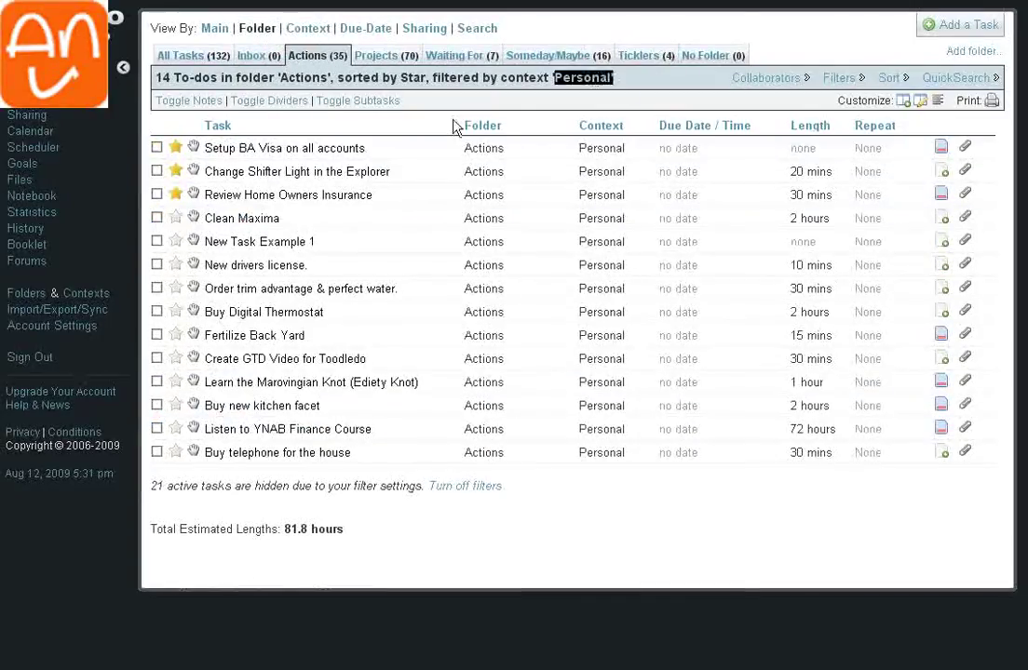
{"action": "left_click", "coordinate": [316, 28]}
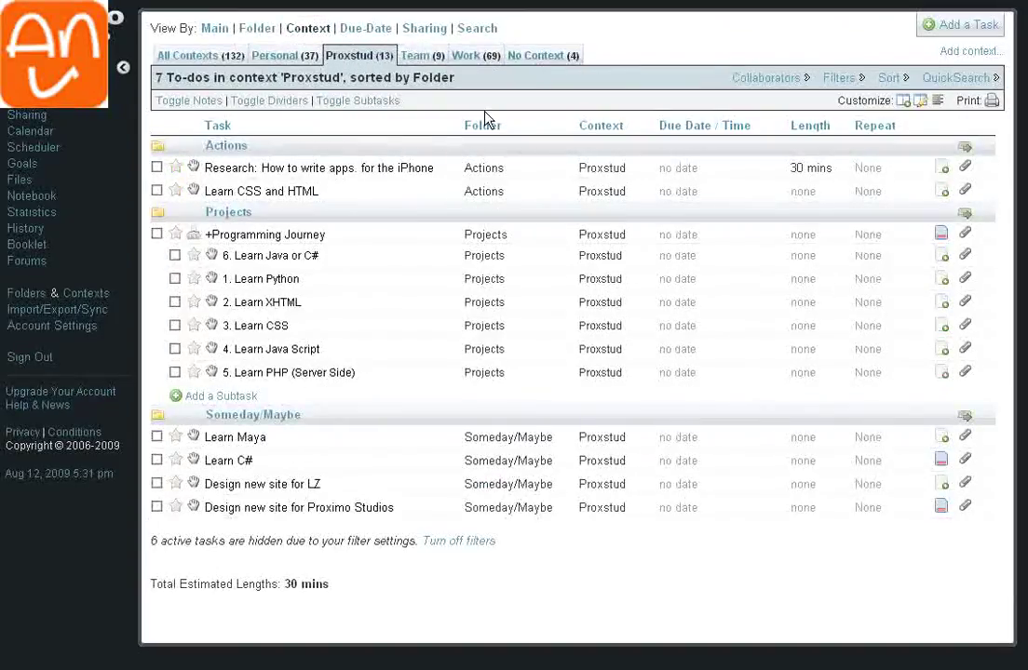
{"action": "left_click", "coordinate": [277, 55]}
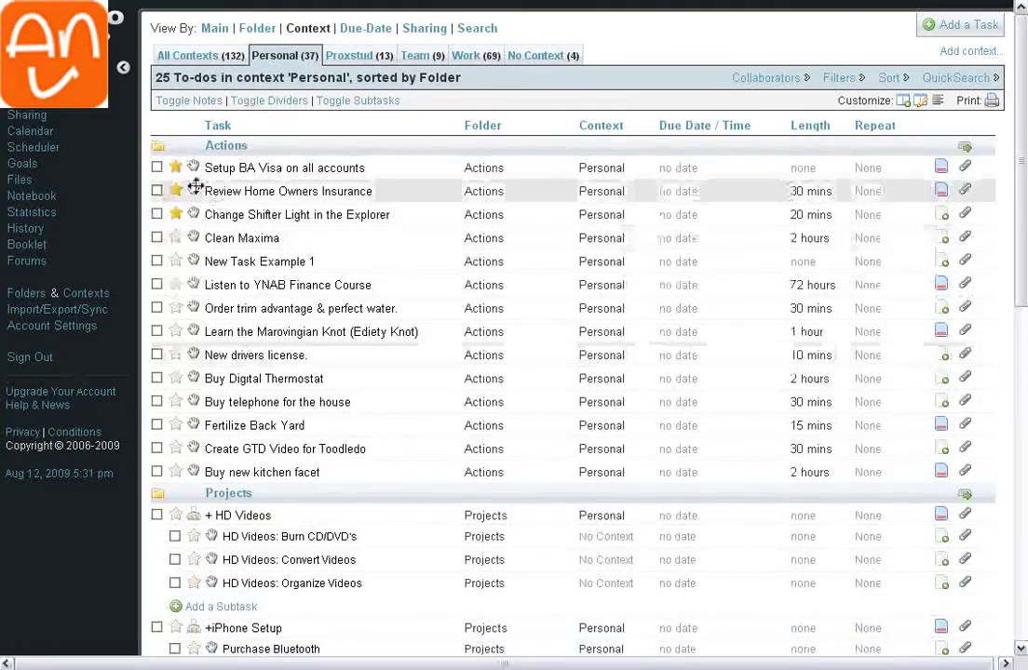
{"action": "scroll", "coordinate": [274, 322], "scroll_direction": "down", "scroll_amount": 1}
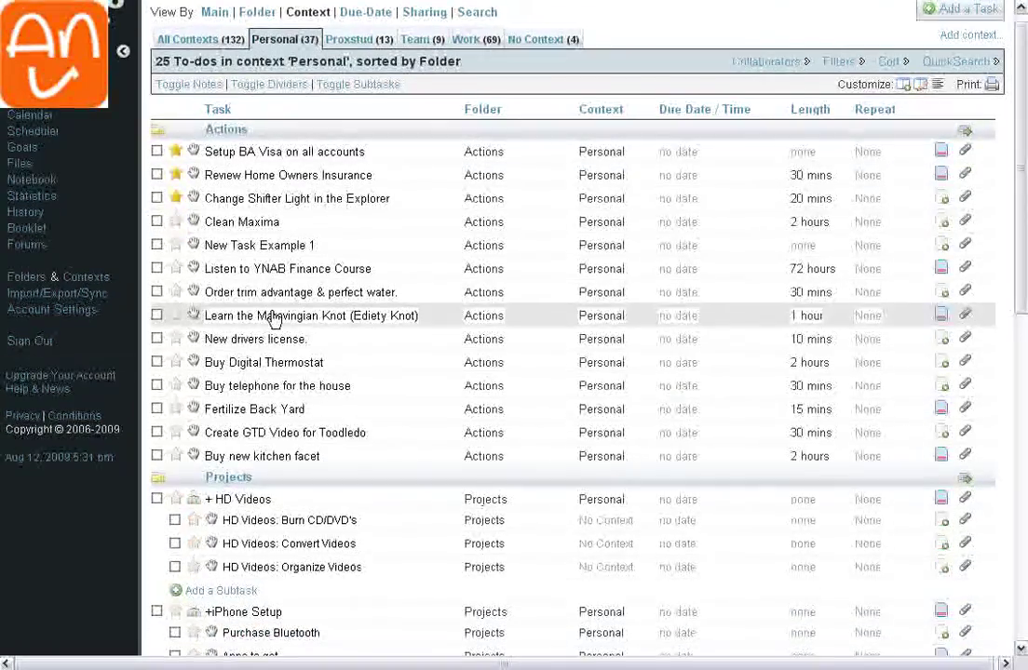
{"action": "scroll", "coordinate": [272, 321], "scroll_direction": "down", "scroll_amount": 3}
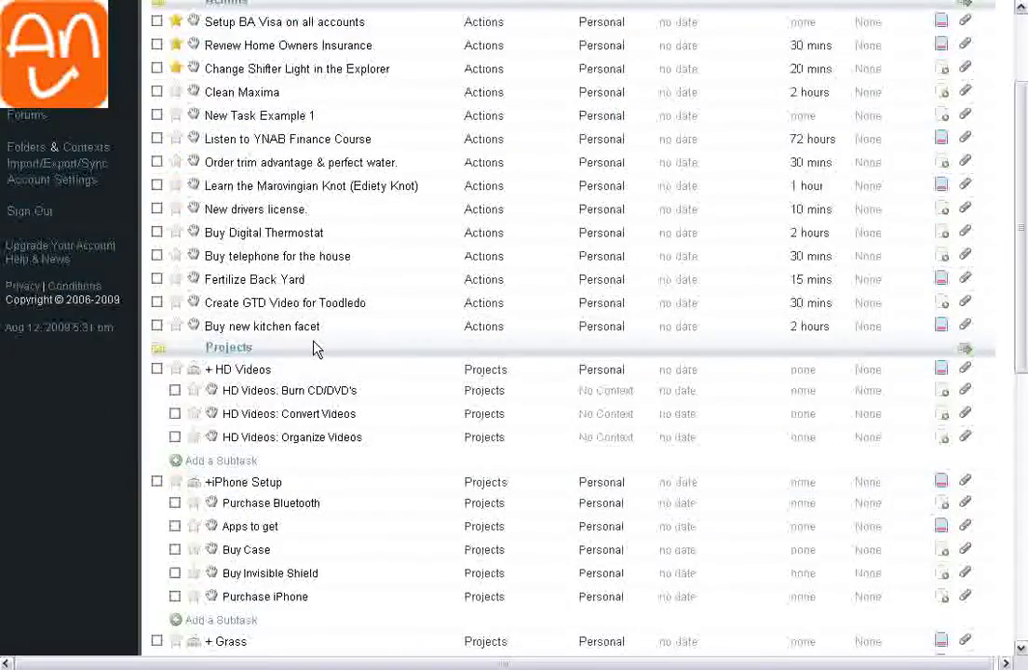
{"action": "scroll", "coordinate": [353, 360], "scroll_direction": "down", "scroll_amount": 1}
{"action": "scroll", "coordinate": [359, 358], "scroll_direction": "down", "scroll_amount": 3}
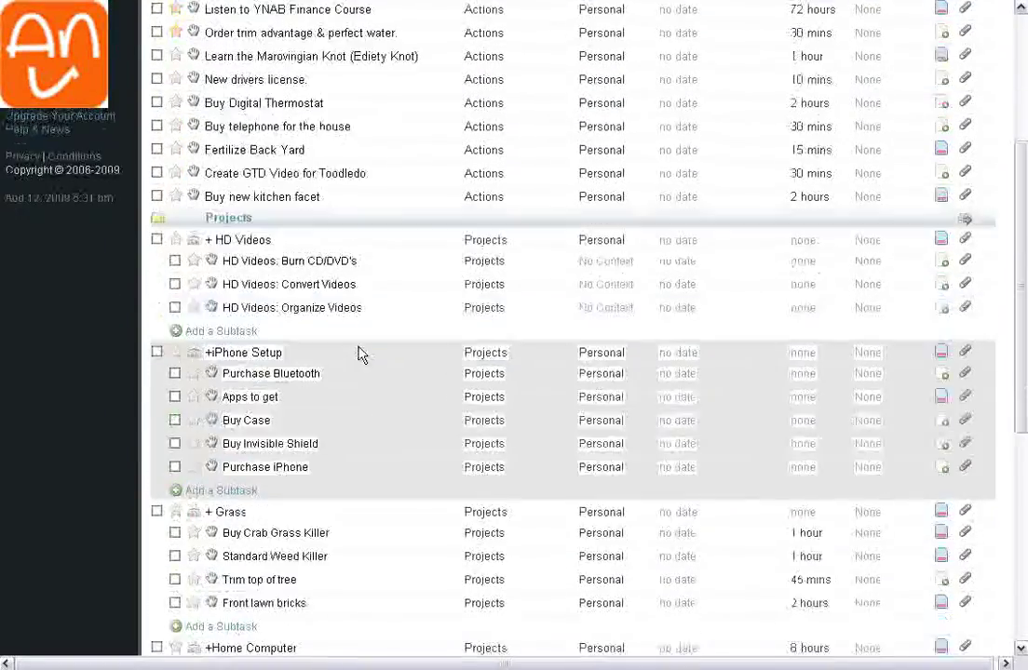
{"action": "scroll", "coordinate": [391, 477], "scroll_direction": "down", "scroll_amount": 2}
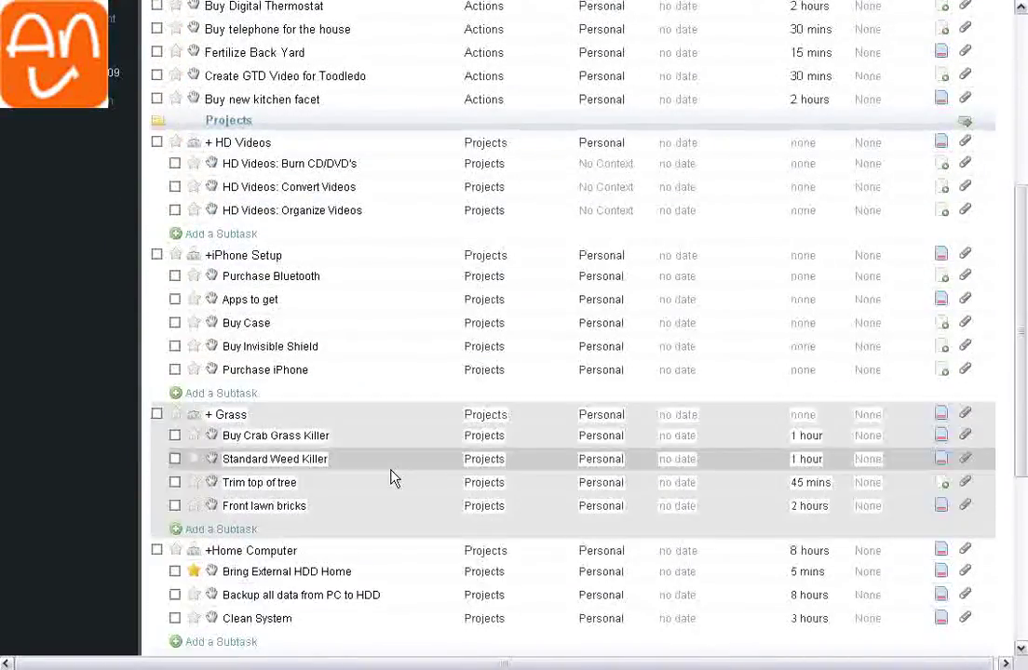
{"action": "scroll", "coordinate": [391, 478], "scroll_direction": "down", "scroll_amount": 1}
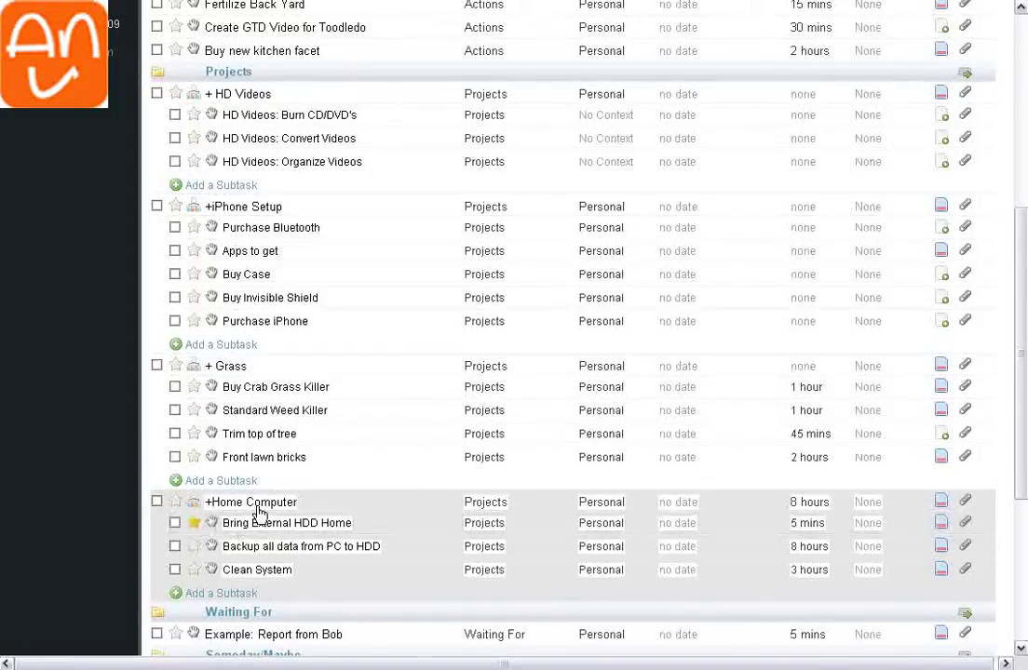
{"action": "scroll", "coordinate": [410, 474], "scroll_direction": "down", "scroll_amount": 1}
{"action": "scroll", "coordinate": [449, 451], "scroll_direction": "down", "scroll_amount": 5}
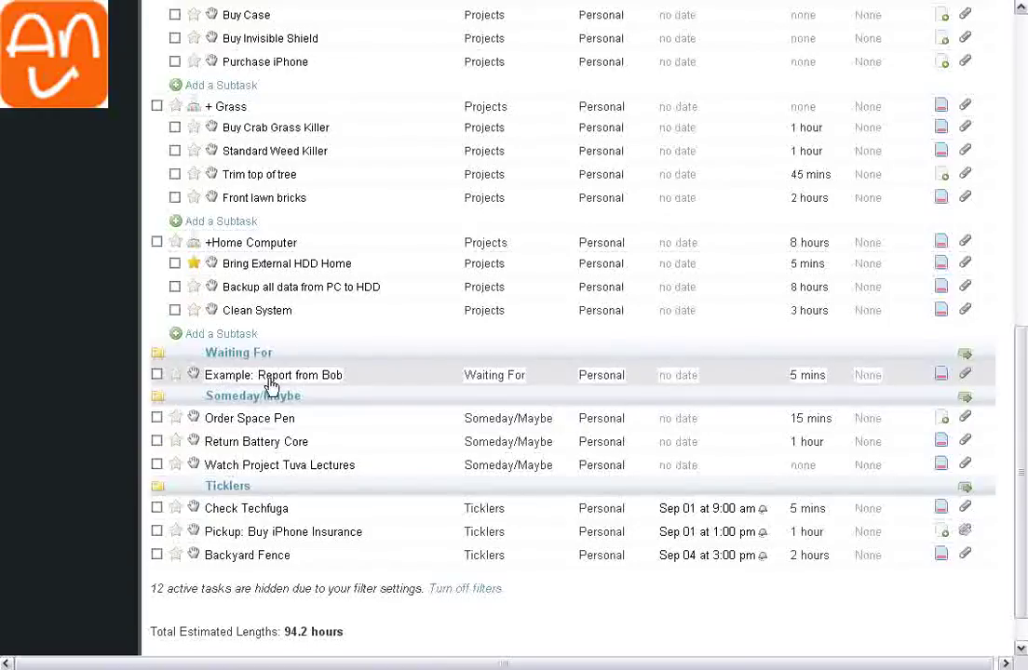
{"action": "scroll", "coordinate": [316, 444], "scroll_direction": "down", "scroll_amount": 2}
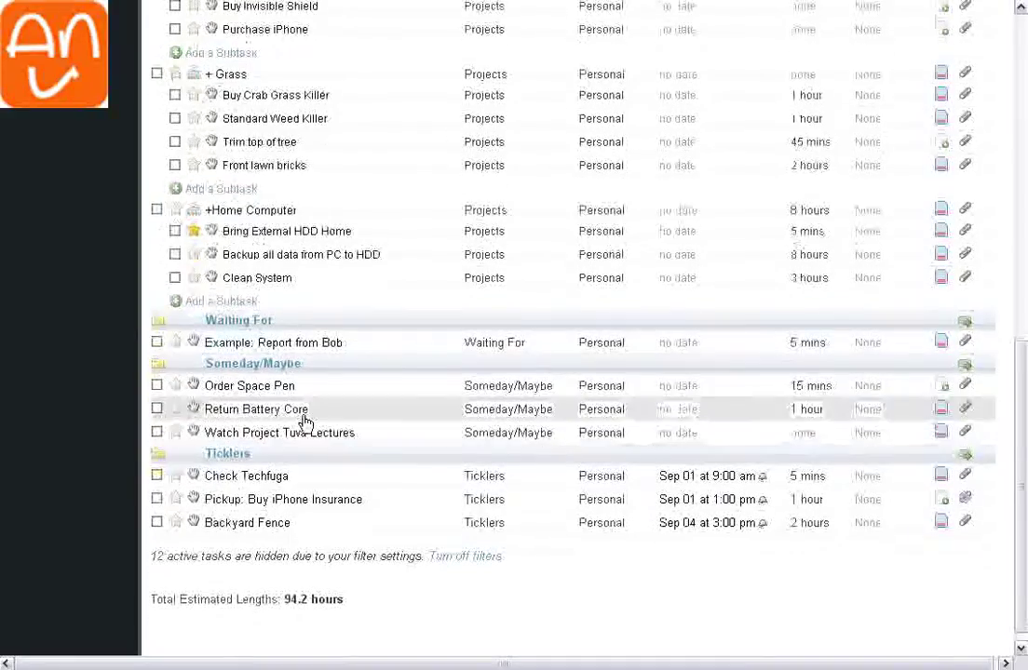
{"action": "scroll", "coordinate": [301, 512], "scroll_direction": "up", "scroll_amount": 1}
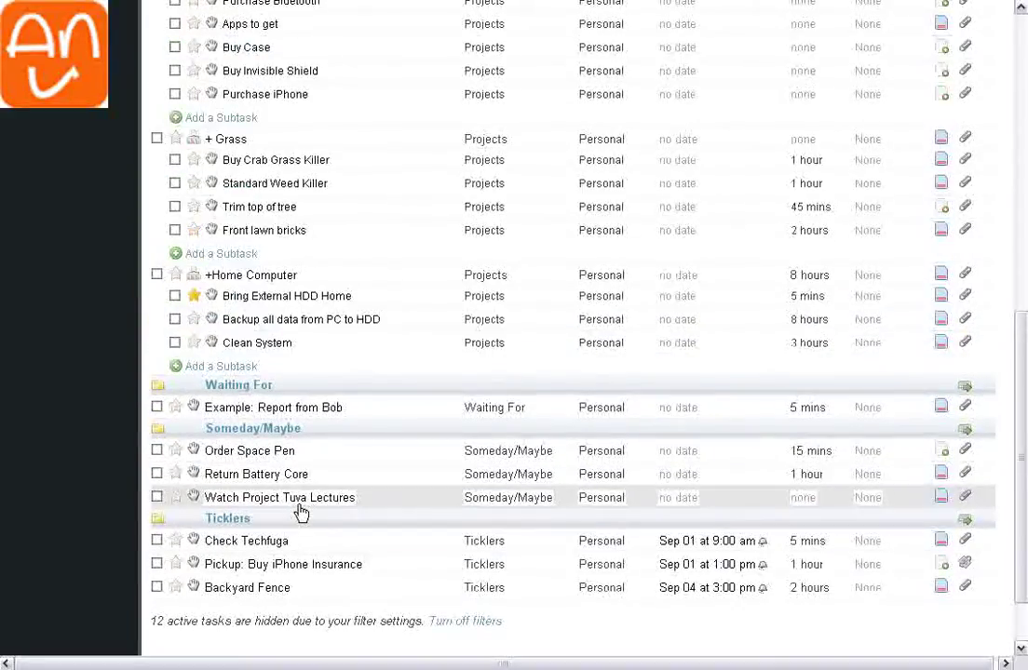
{"action": "scroll", "coordinate": [301, 512], "scroll_direction": "up", "scroll_amount": 7}
{"action": "scroll", "coordinate": [301, 512], "scroll_direction": "up", "scroll_amount": 6}
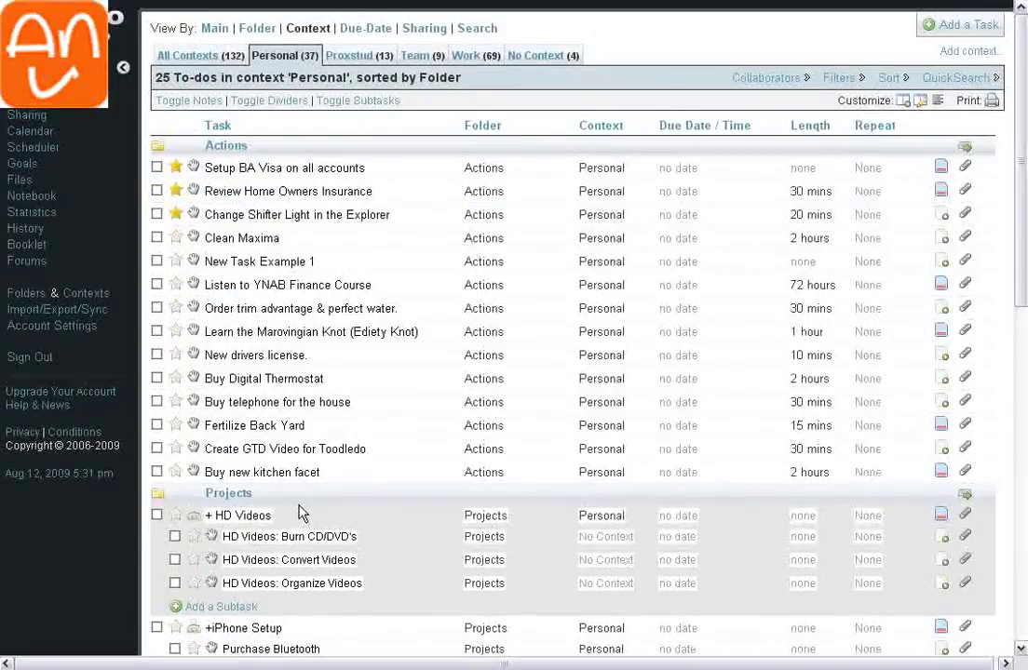
Step: Browse the Projects folder's task list, then the Proxstud context's task list
{"action": "left_click", "coordinate": [252, 29]}
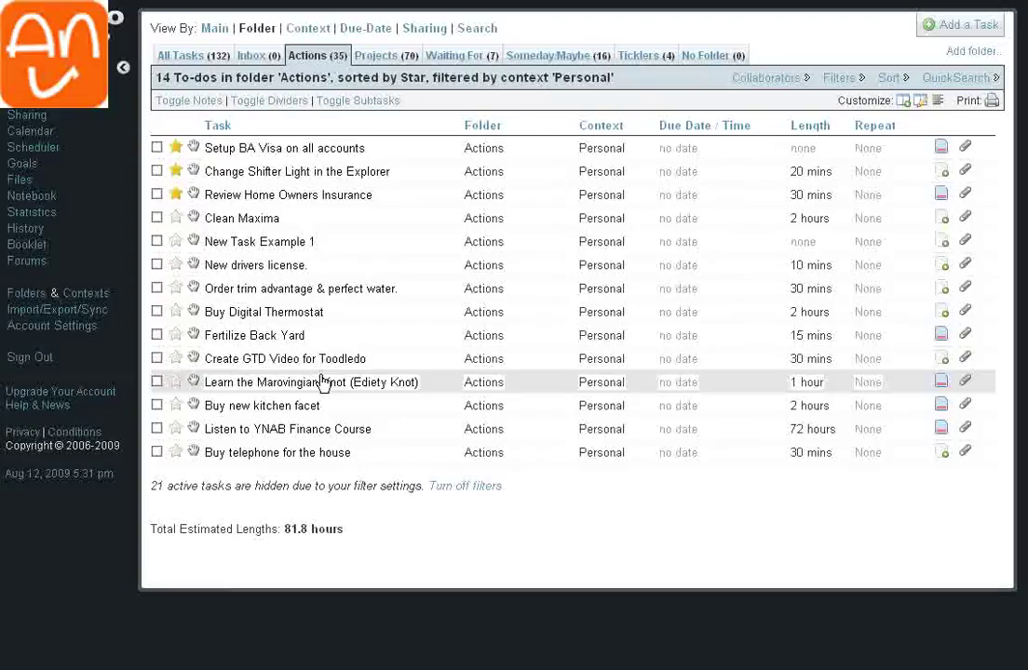
{"action": "left_click", "coordinate": [390, 57]}
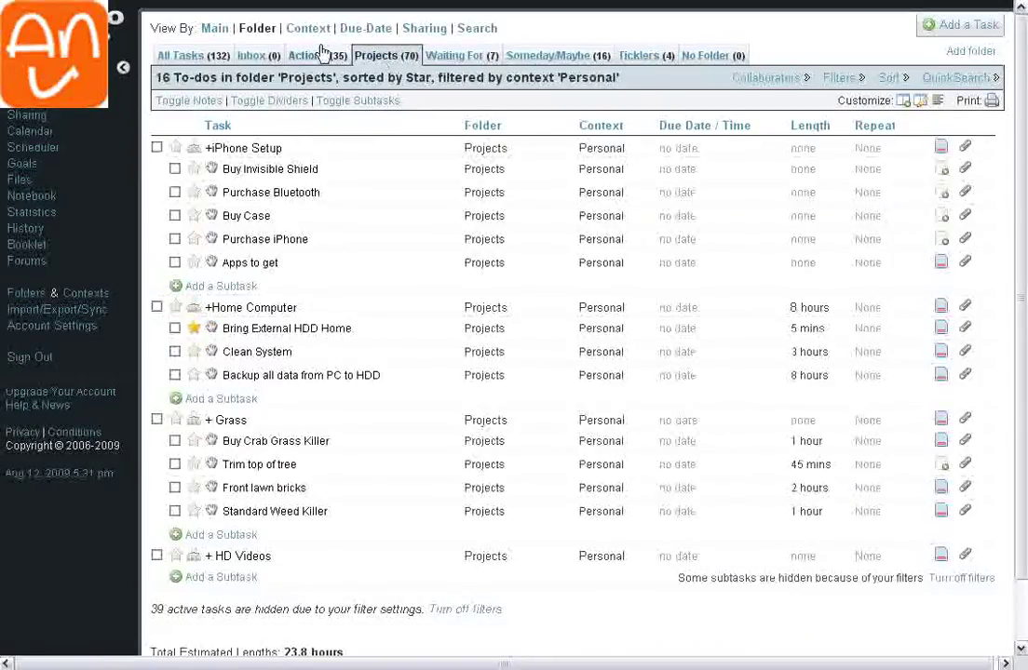
{"action": "left_click", "coordinate": [307, 30]}
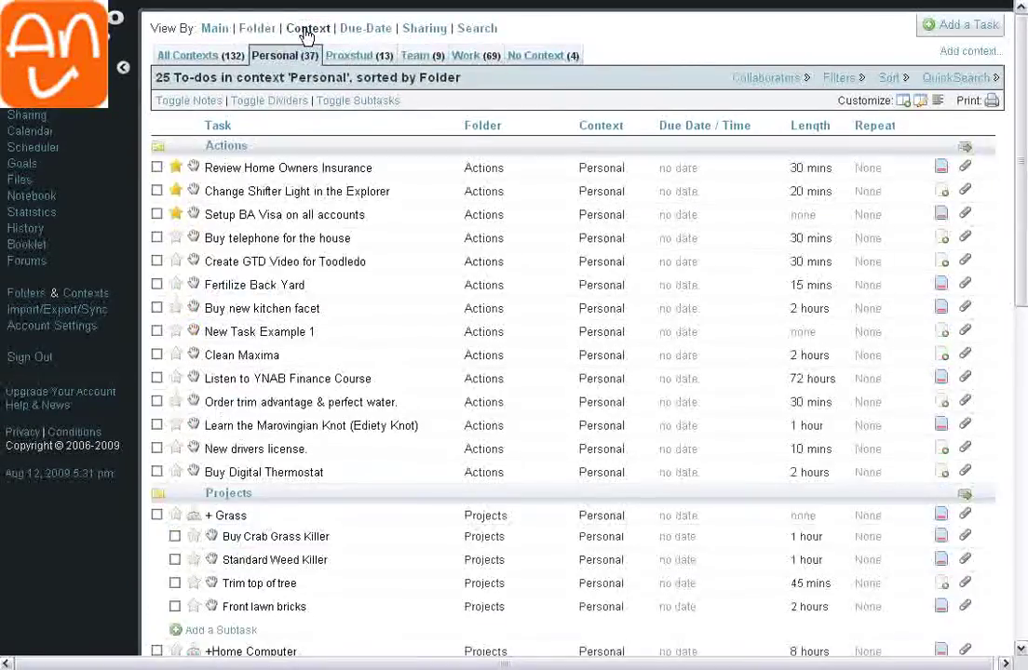
{"action": "left_click", "coordinate": [353, 56]}
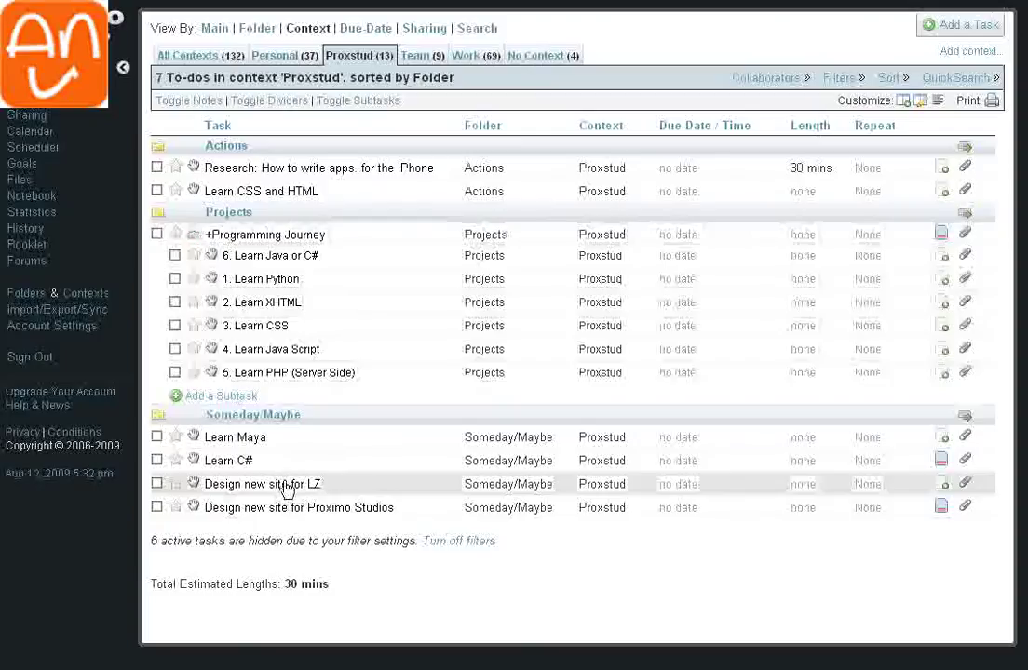
Step: Return to the Actions folder, then switch to the saved searches view
{"action": "left_click", "coordinate": [268, 33]}
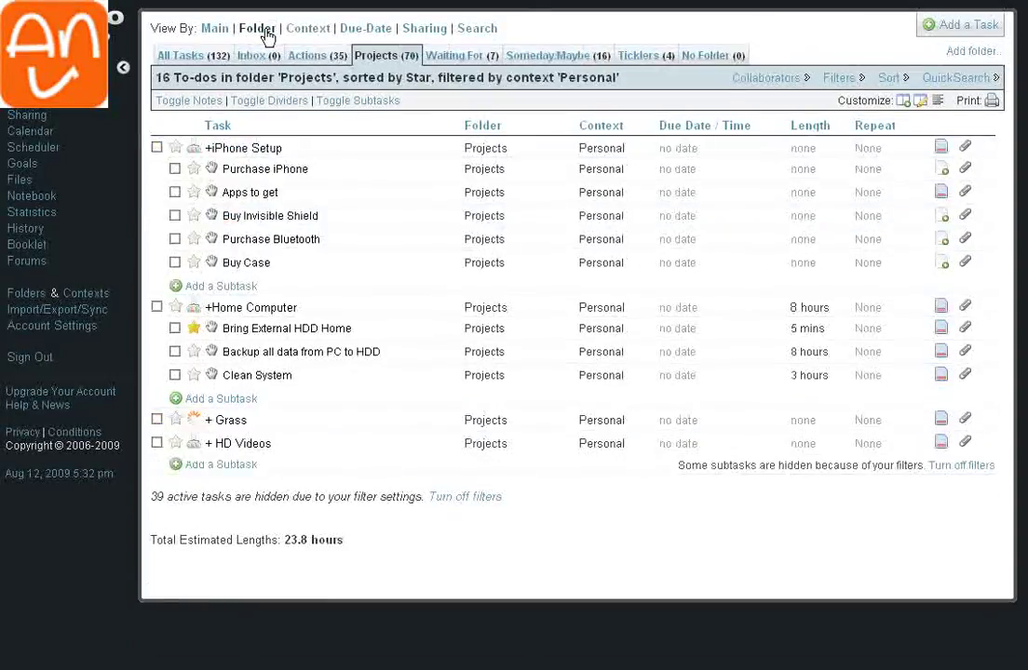
{"action": "left_click", "coordinate": [316, 58]}
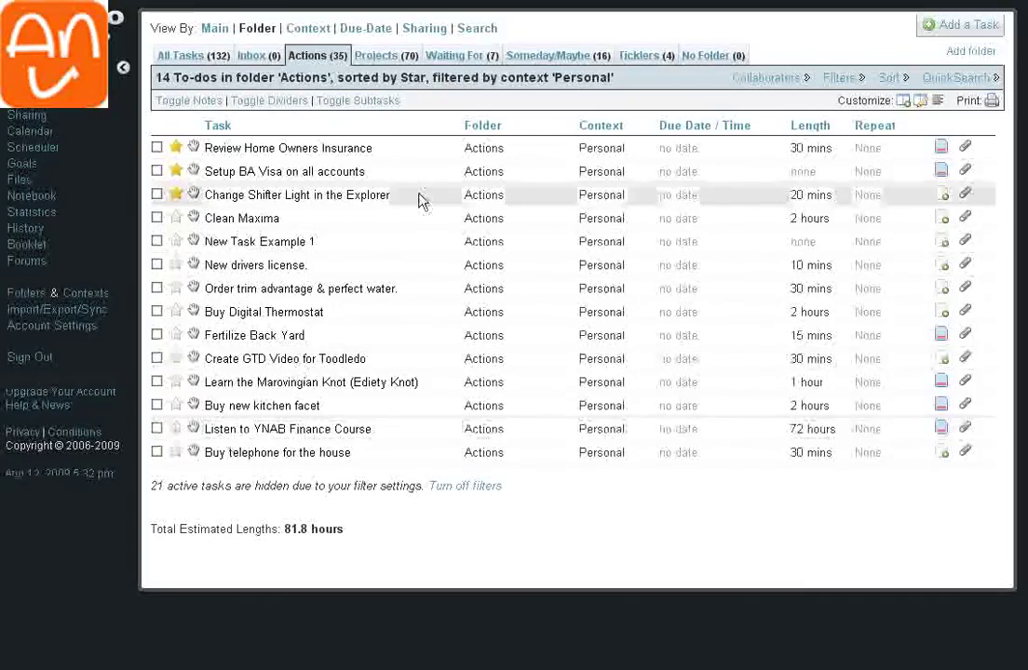
{"action": "left_click", "coordinate": [480, 29]}
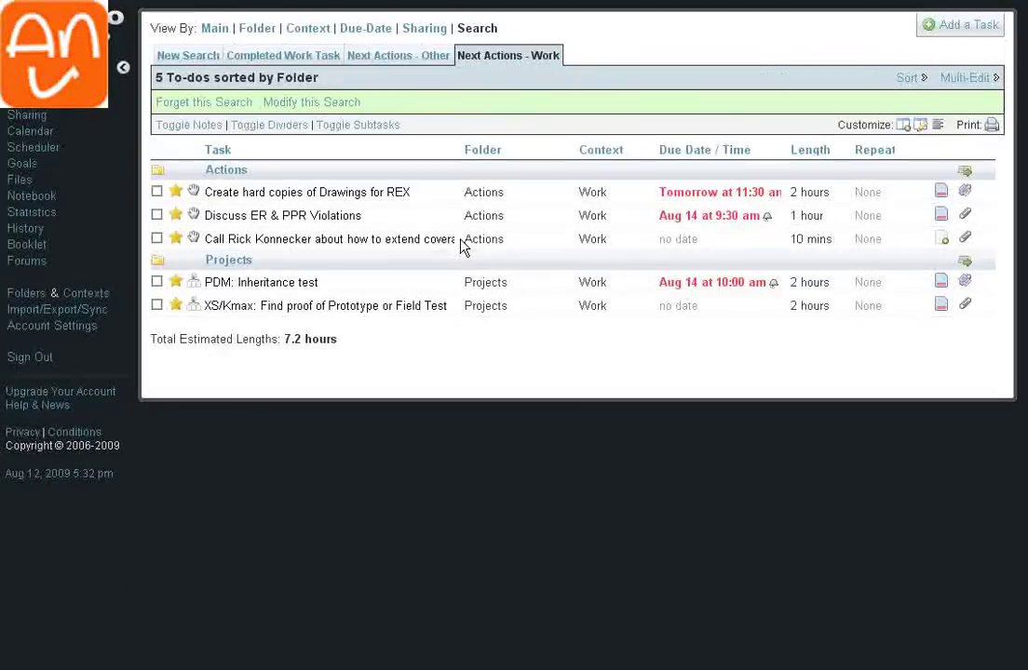
Step: Compare the Next Actions - Other and Next Actions - Work saved searches, ending on Other
{"action": "left_click", "coordinate": [418, 65]}
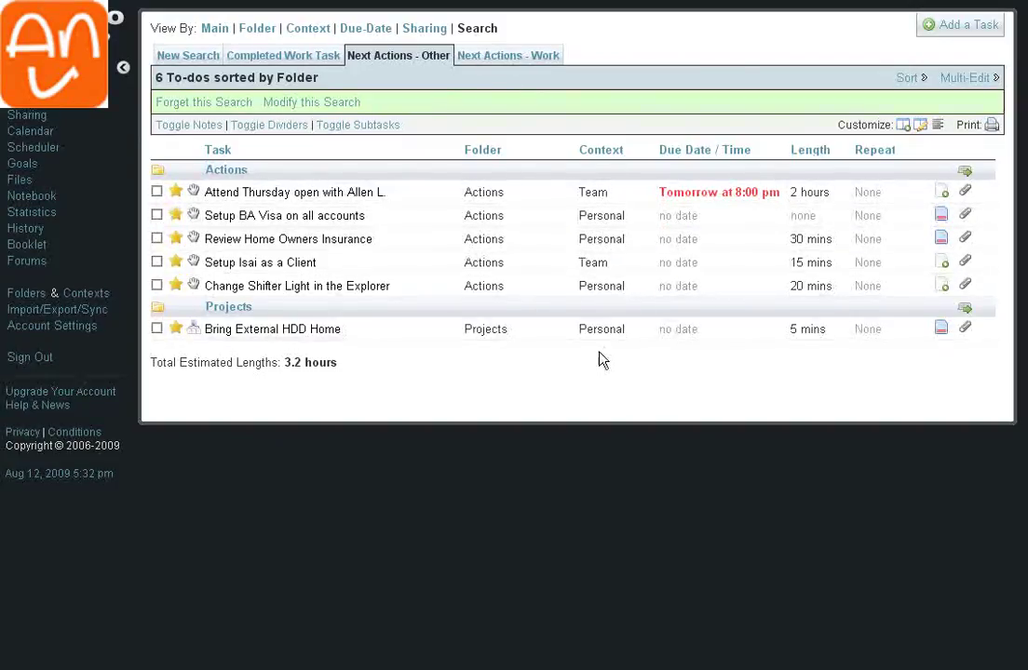
{"action": "left_click", "coordinate": [500, 58]}
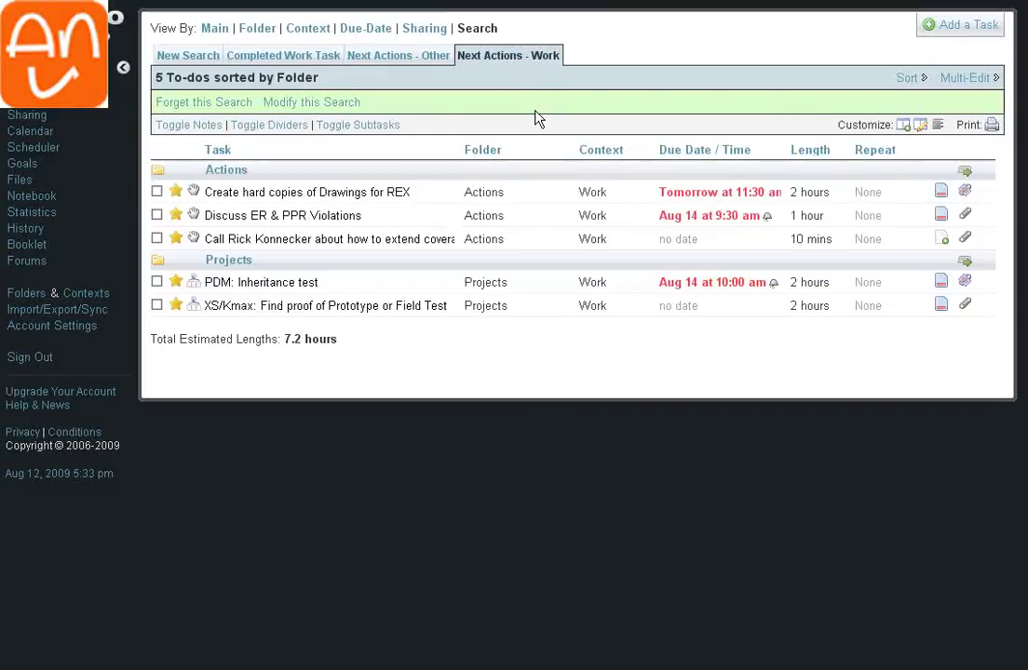
{"action": "left_click", "coordinate": [418, 61]}
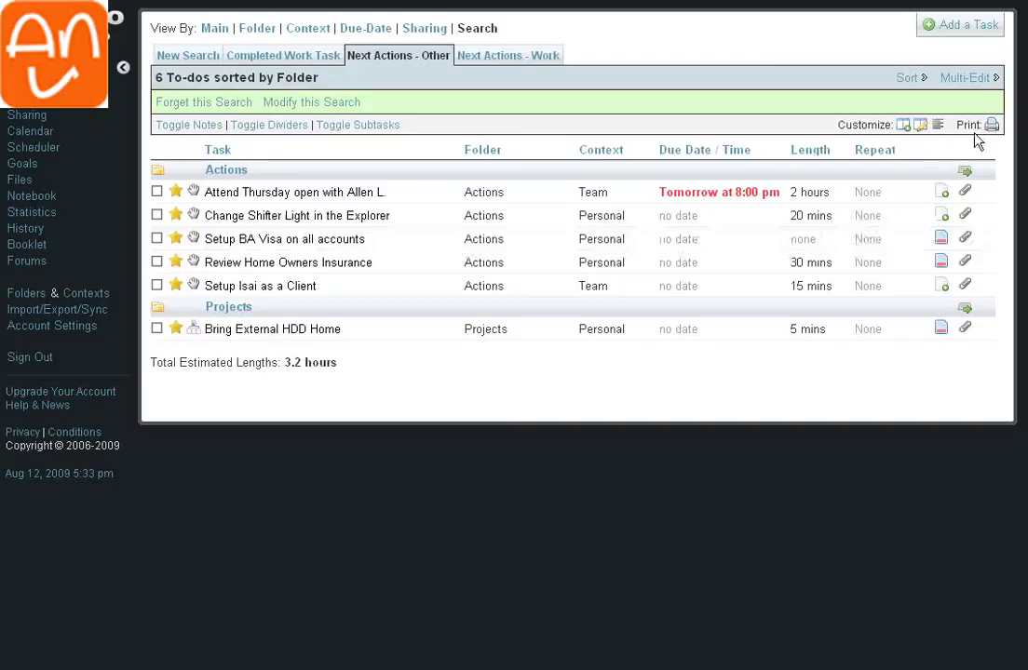
{"action": "left_click", "coordinate": [327, 103]}
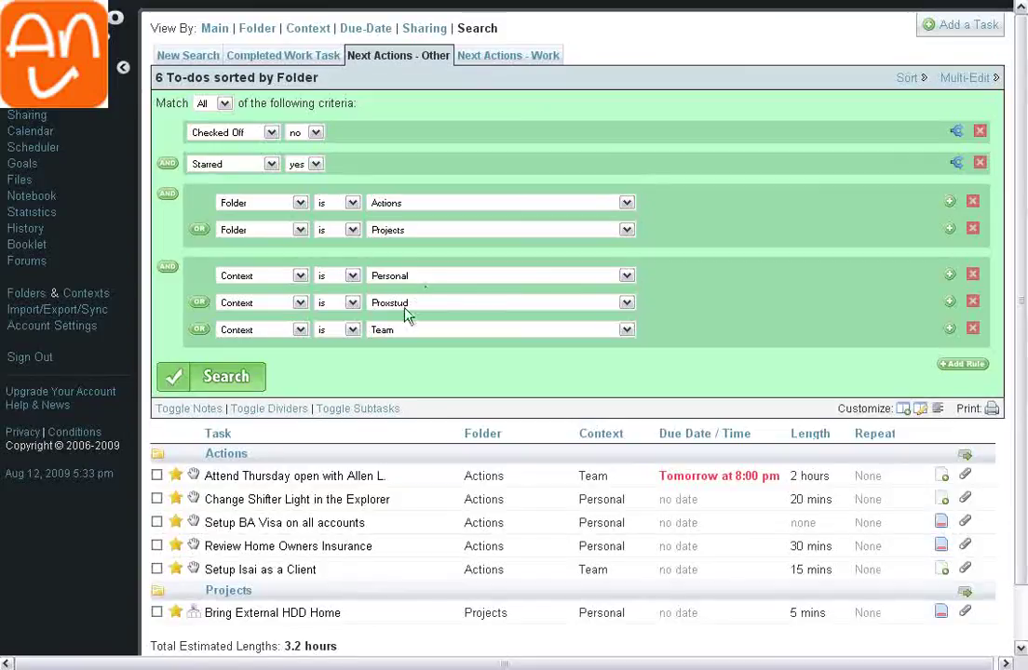
{"action": "left_click", "coordinate": [233, 378]}
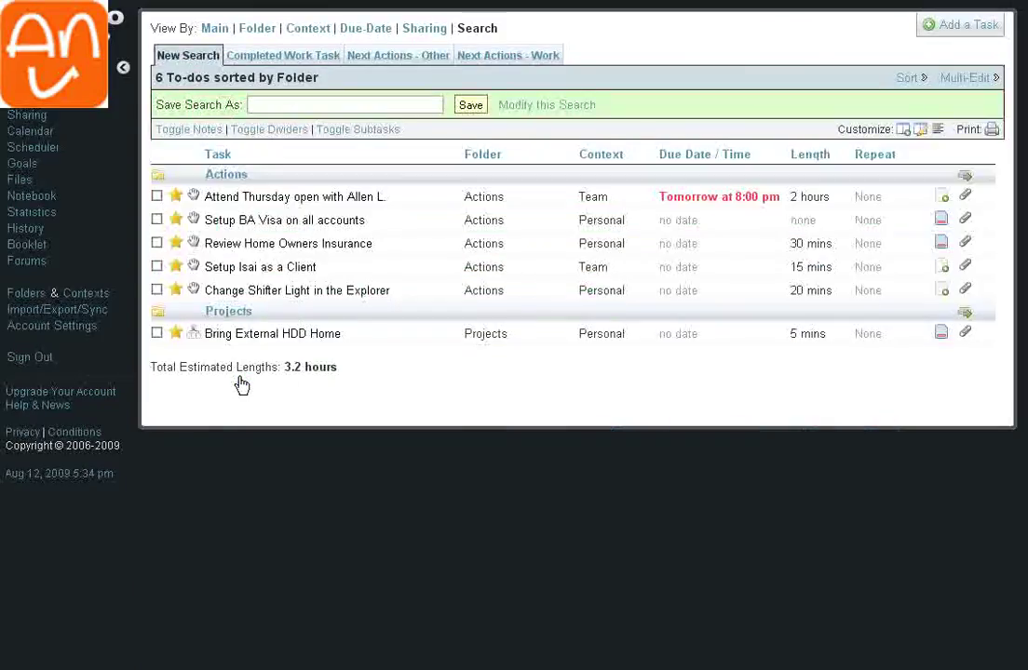
{"action": "left_click", "coordinate": [314, 103]}
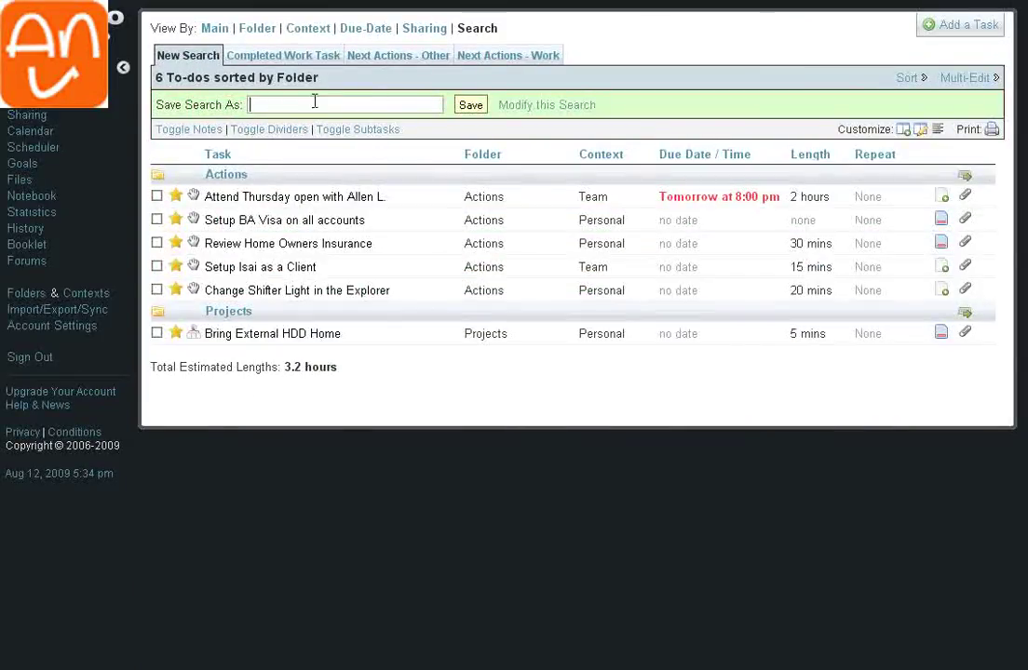
{"action": "left_click", "coordinate": [391, 58]}
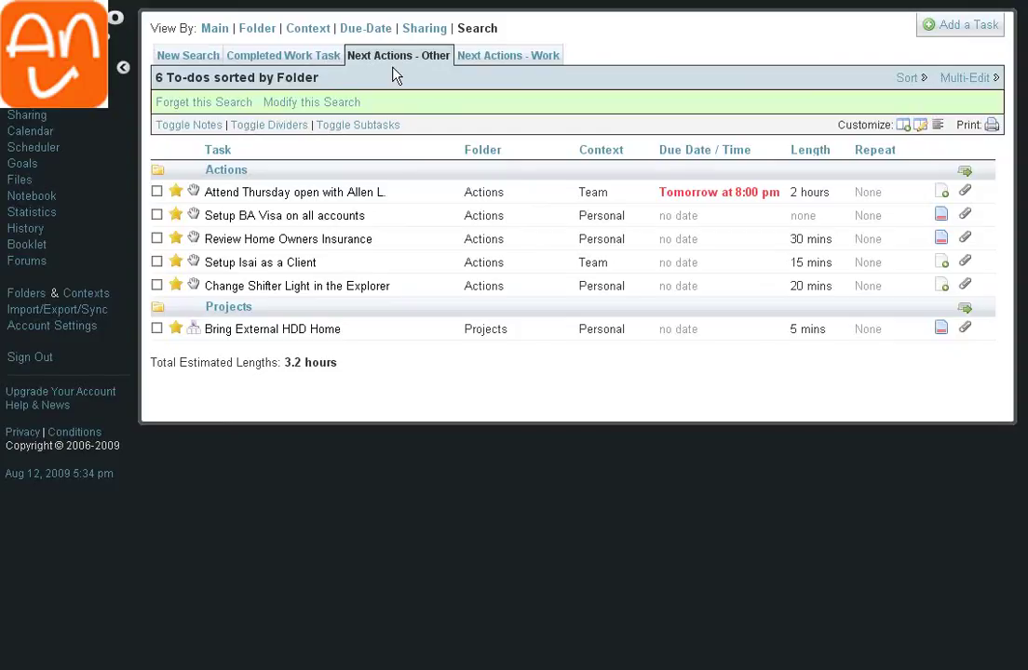
Step: View the Personal context's to-dos, then switch back to Folder view's Actions folder
{"action": "left_click", "coordinate": [303, 28]}
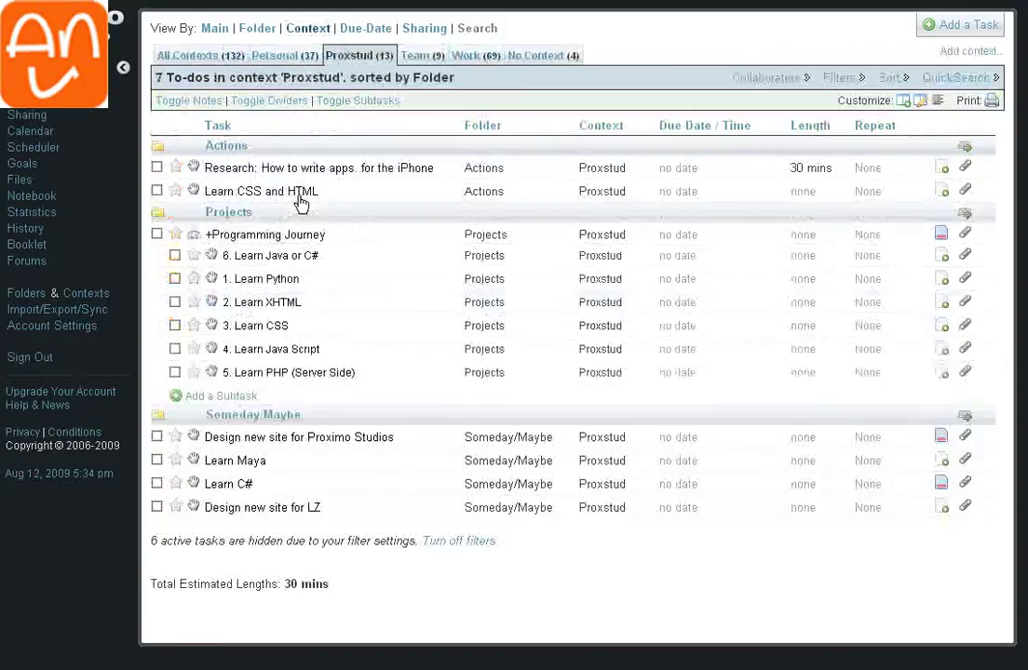
{"action": "left_click", "coordinate": [286, 58]}
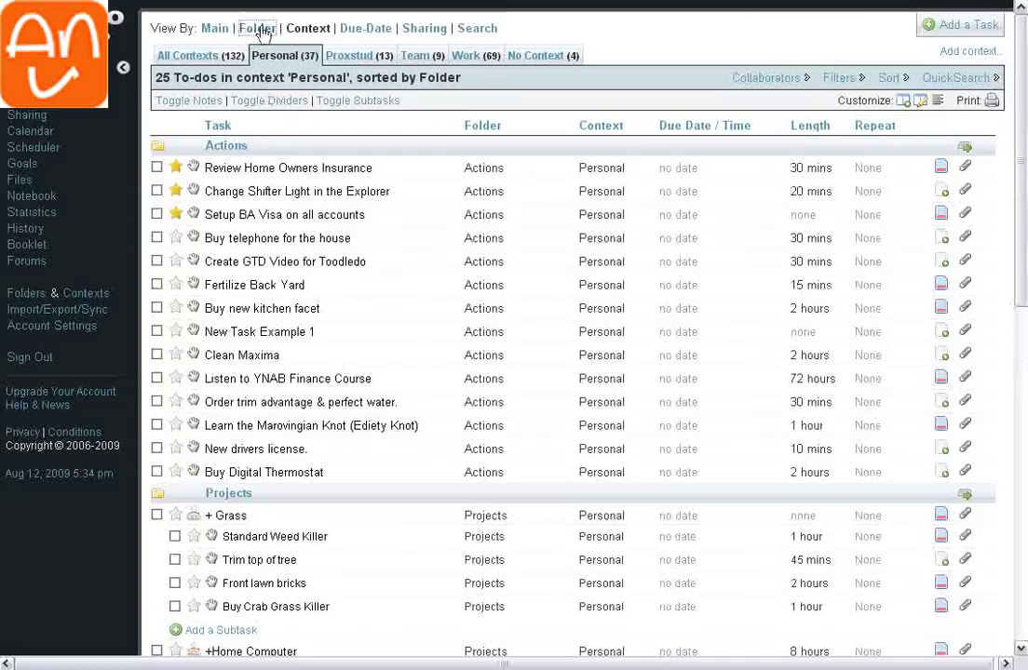
{"action": "left_click", "coordinate": [257, 28]}
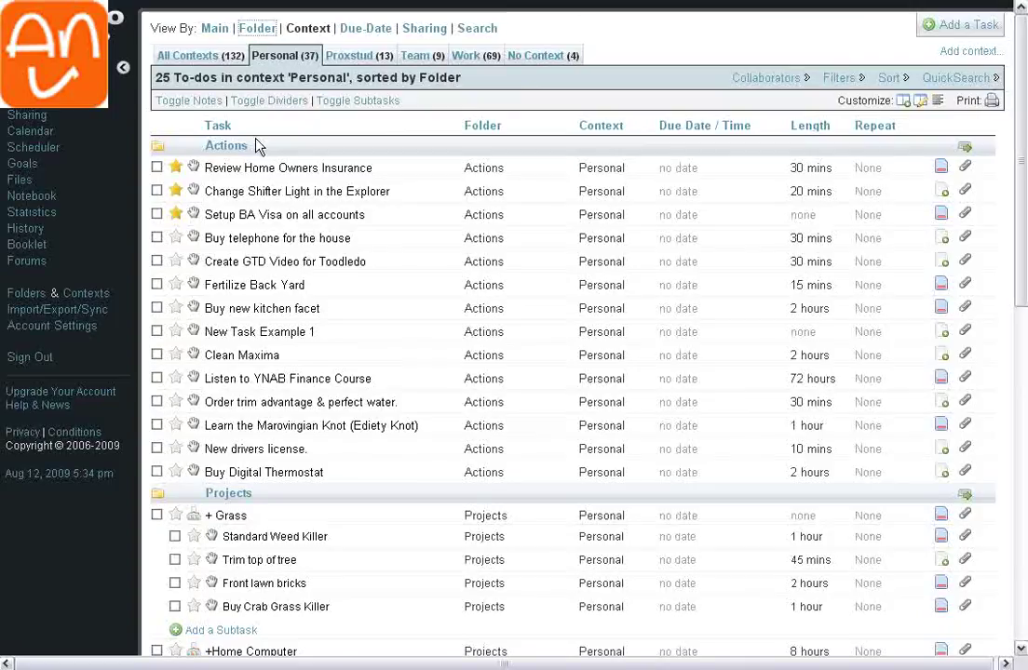